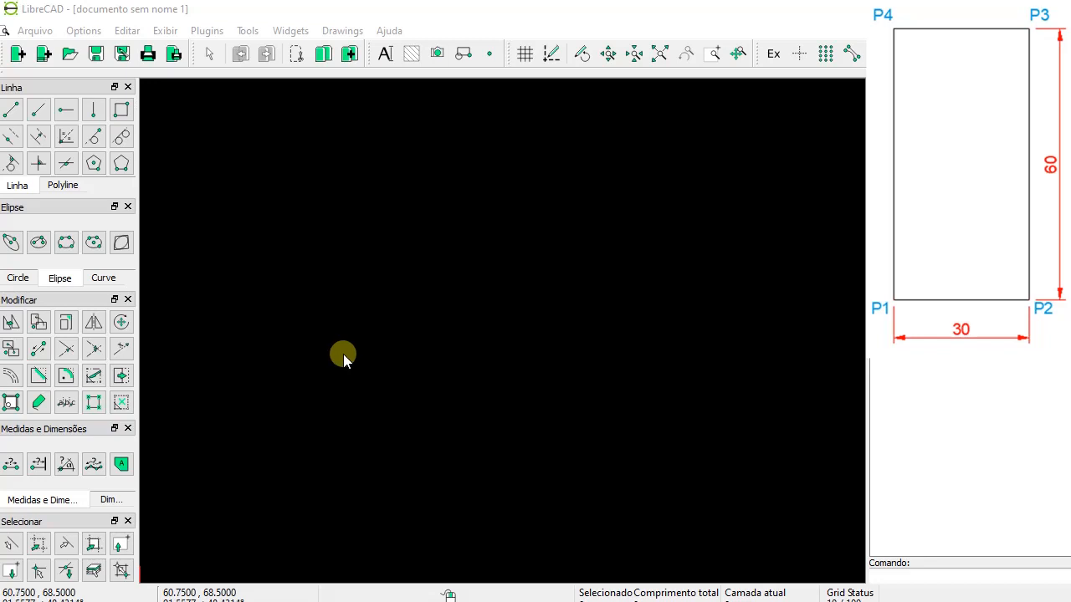
Draw the rectangle's bottom edge as a line from absolute point 0,0 to 30,0.
left_click(11, 112)
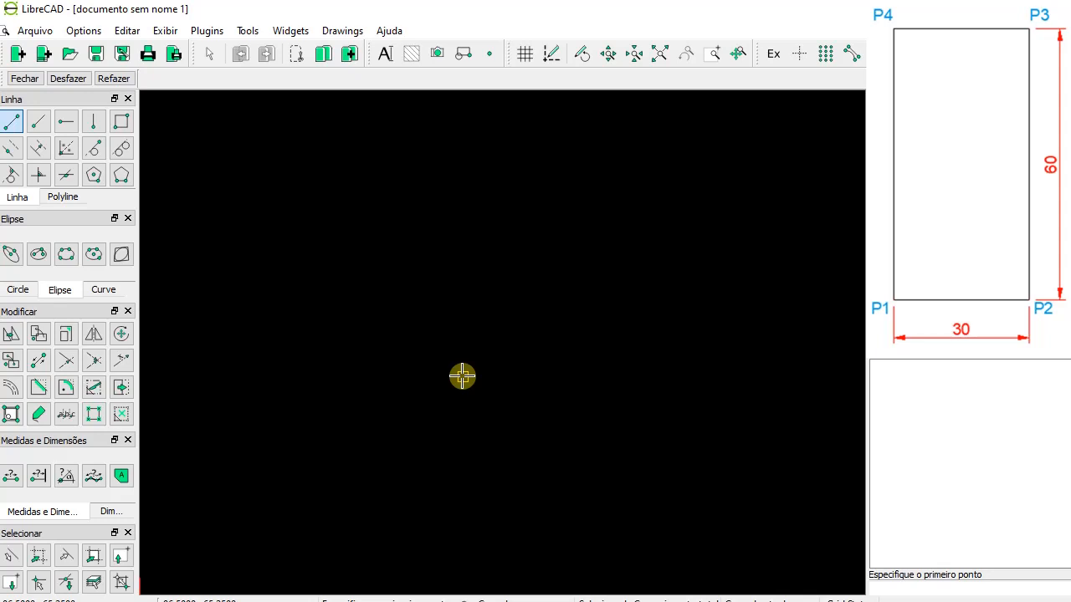
type("0,0")
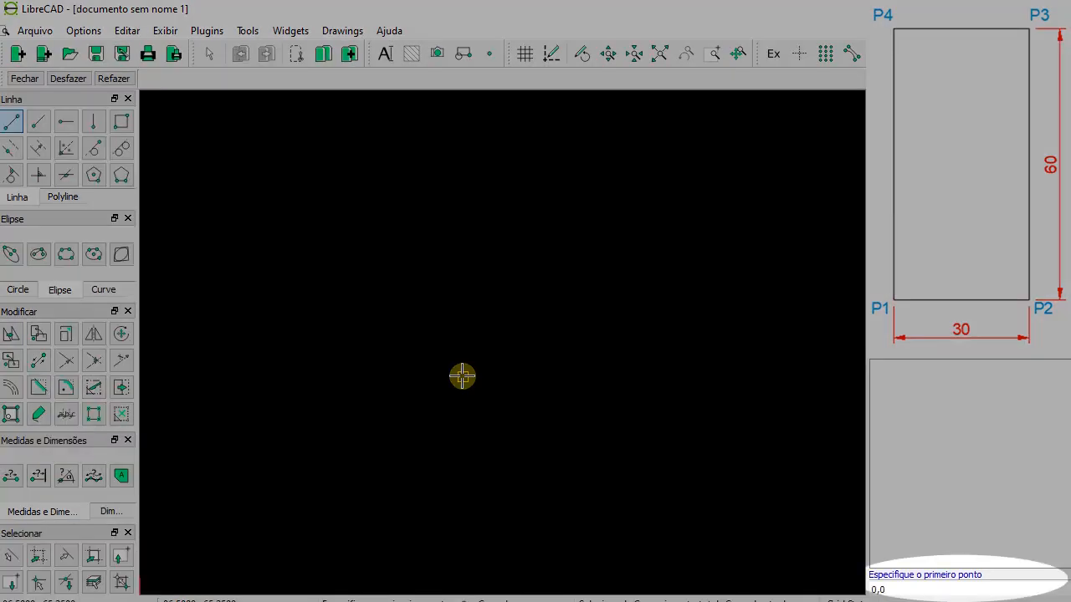
key("Return")
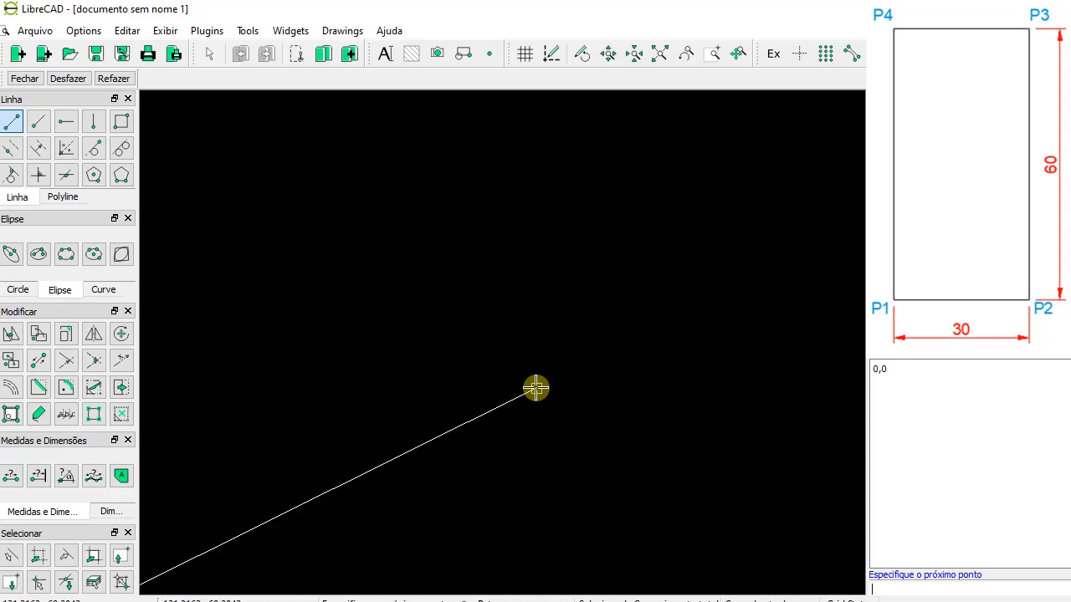
type("30")
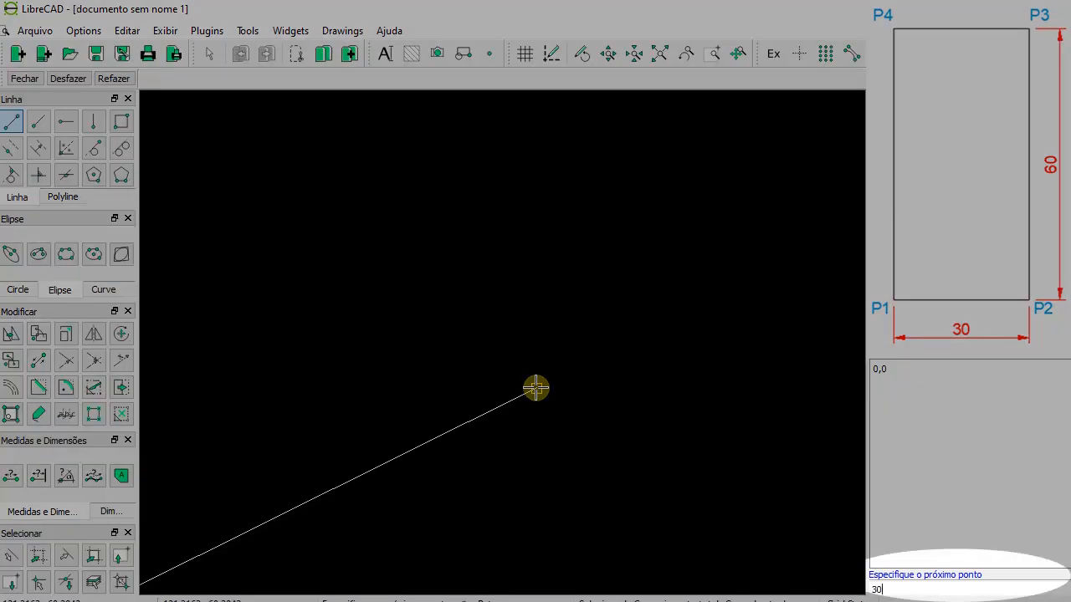
type(",0")
key("Return")
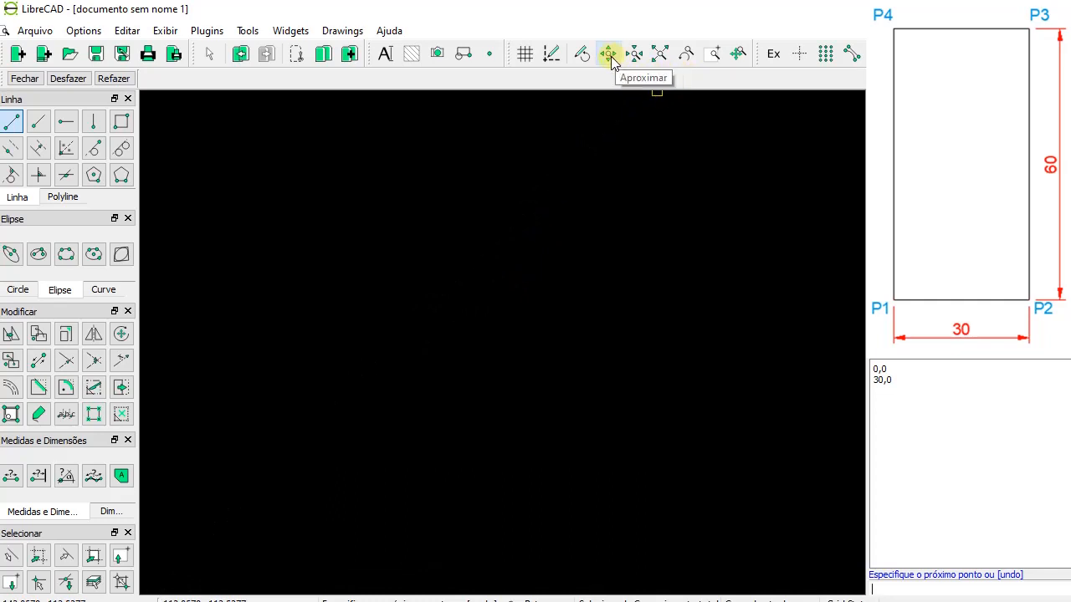
Continue the line from P2 up to absolute point 30,60 to form the rectangle's right edge.
left_click(659, 53)
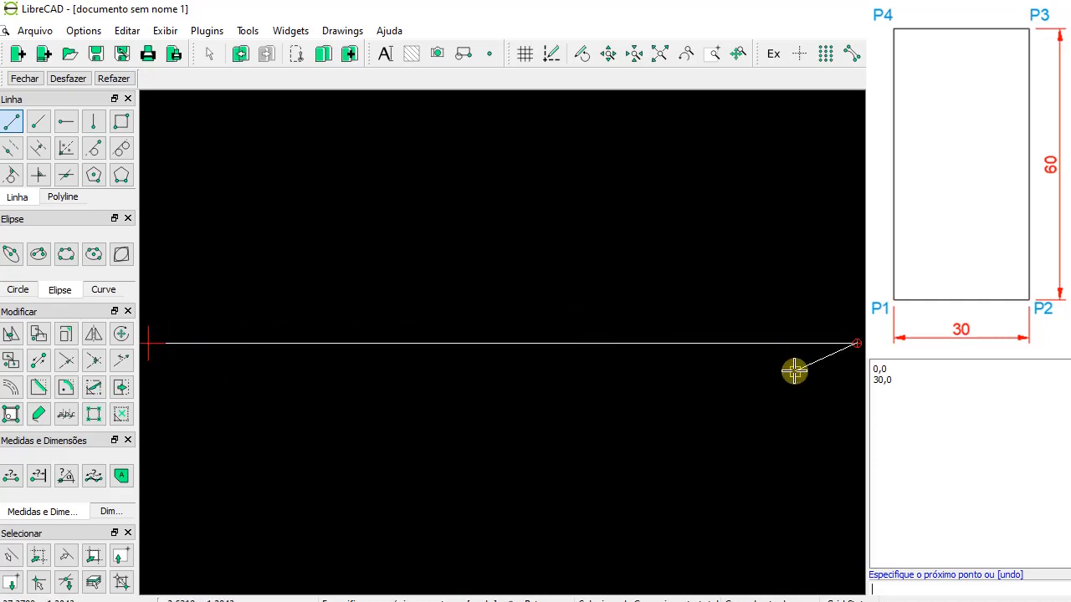
scroll(641, 502, "down", 4)
scroll(657, 494, "down", 3)
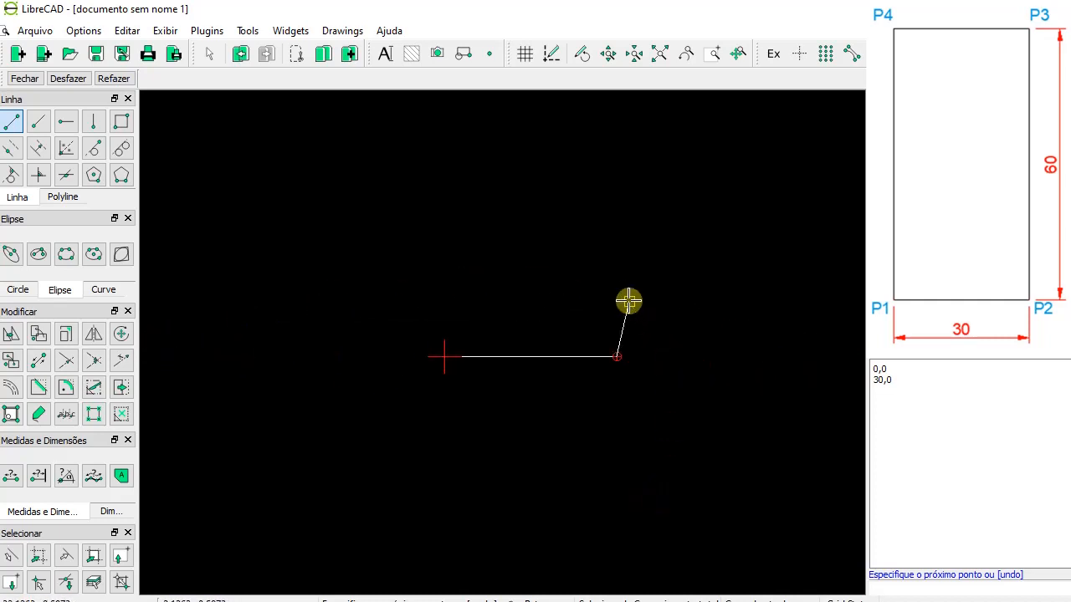
scroll(577, 170, "up", 3)
scroll(577, 170, "down", 1)
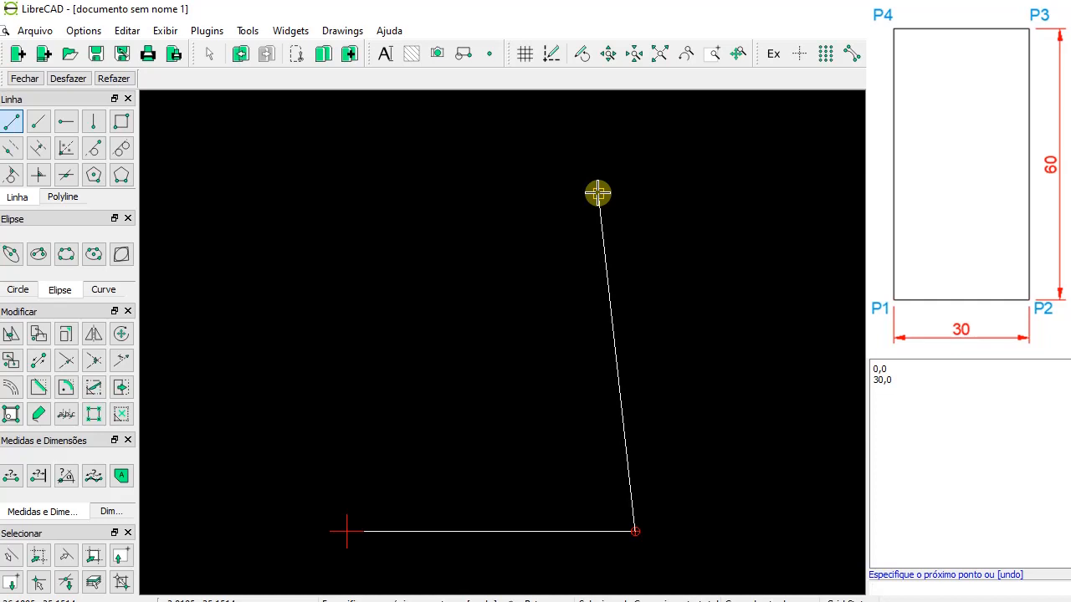
type("30")
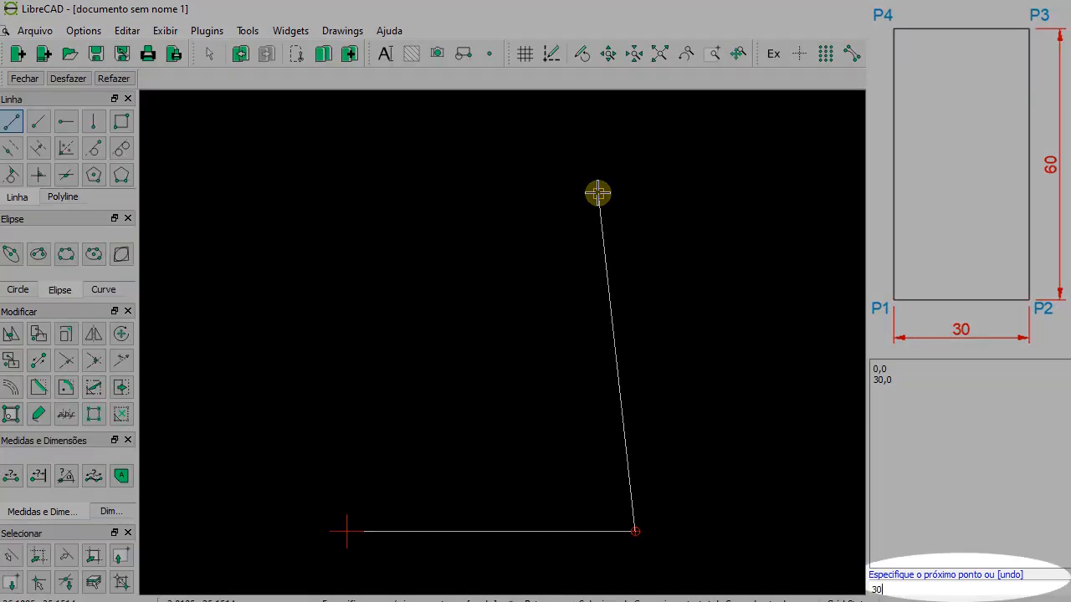
type(",60")
key("Return")
Continue the line to 0,60 and back to 0,0 to close the rectangle, then end the line chain.
scroll(641, 199, "down", 4)
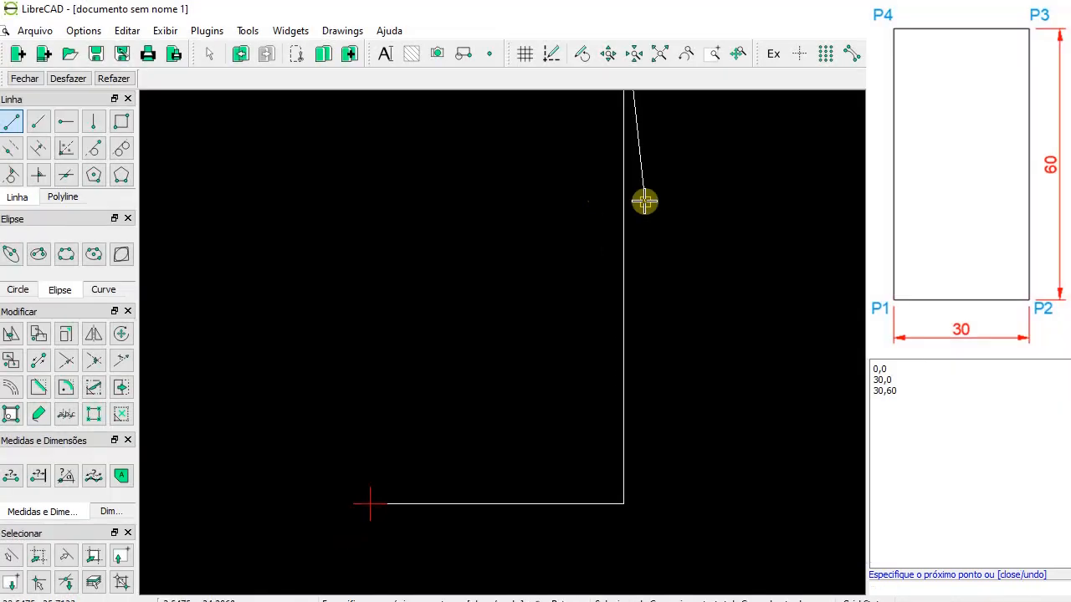
scroll(550, 232, "up", 1)
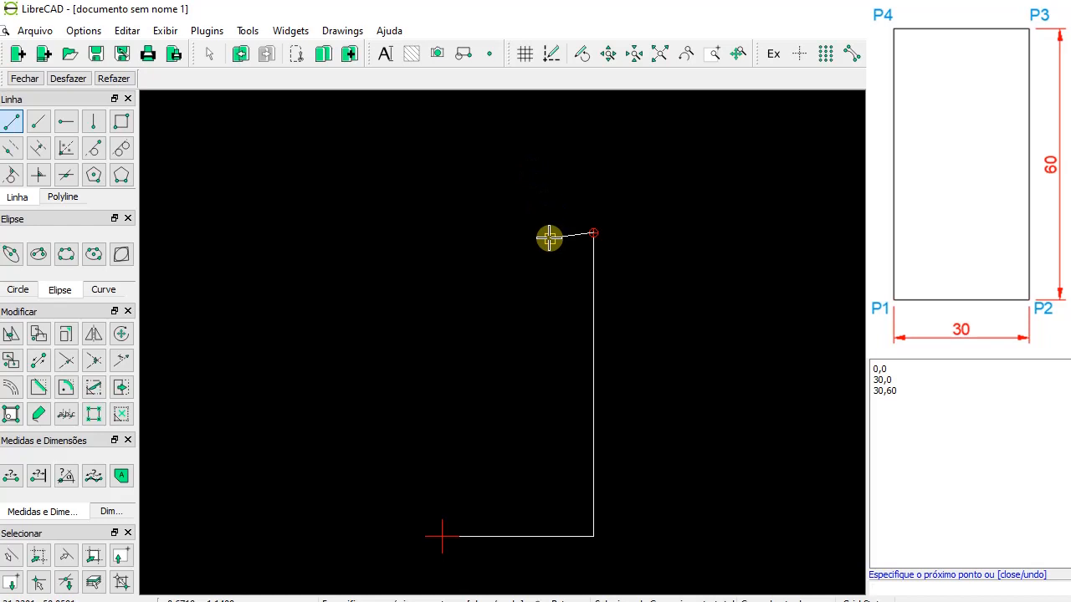
type("0")
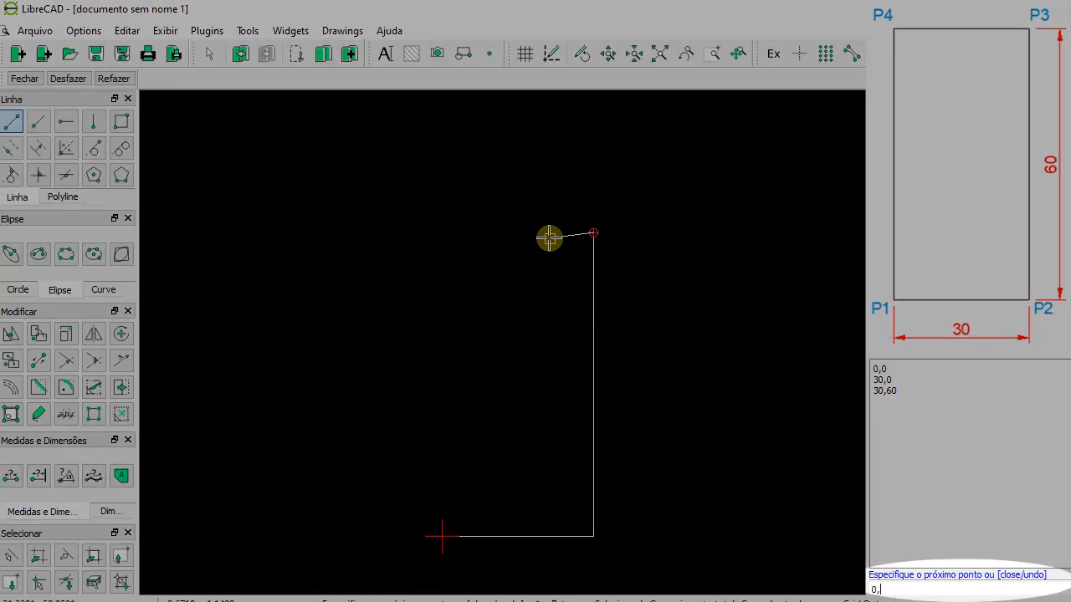
type(",60")
key("Return")
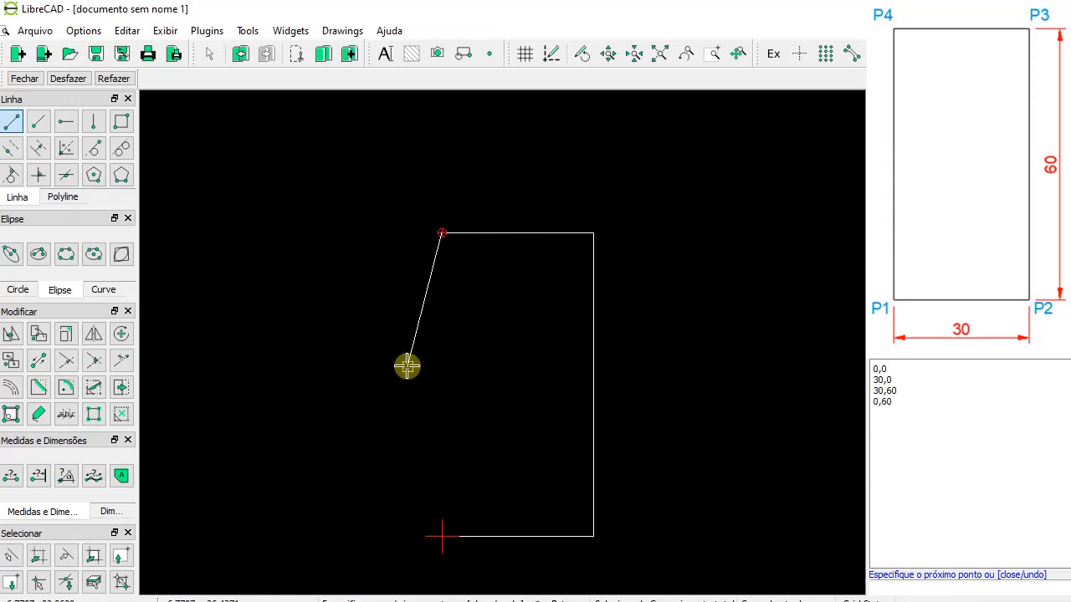
type("0,0")
key("Return")
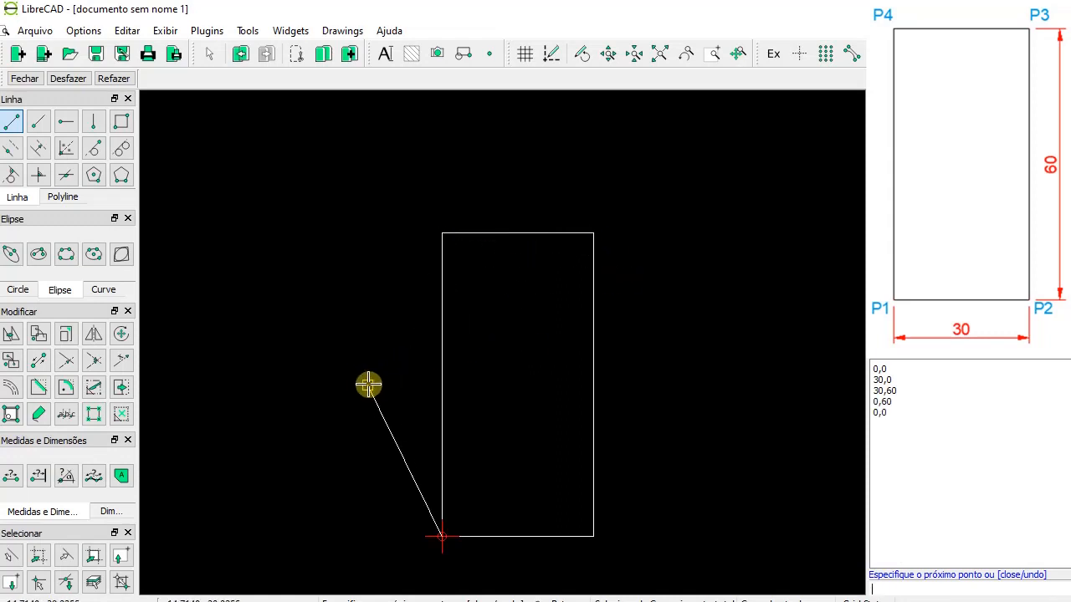
key("Escape")
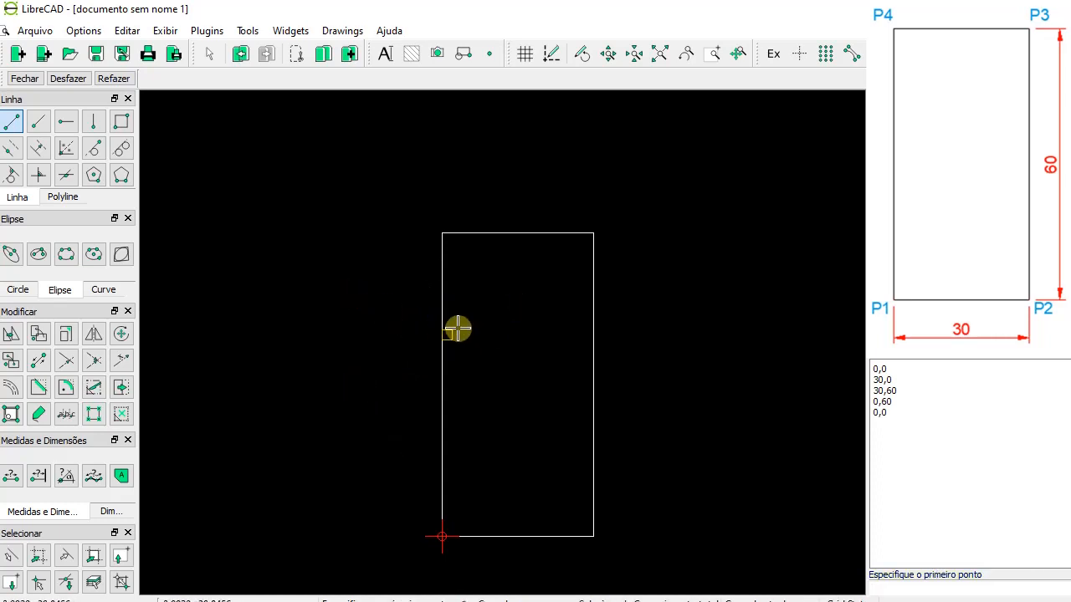
scroll(588, 389, "down", 2)
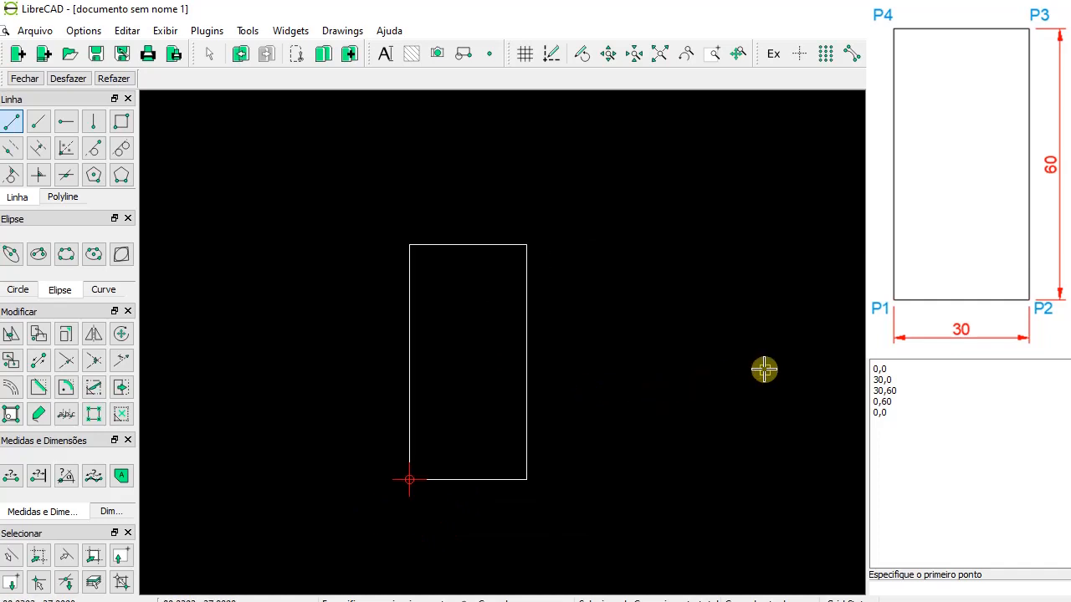
scroll(765, 371, "up", 2)
scroll(468, 373, "down", 2)
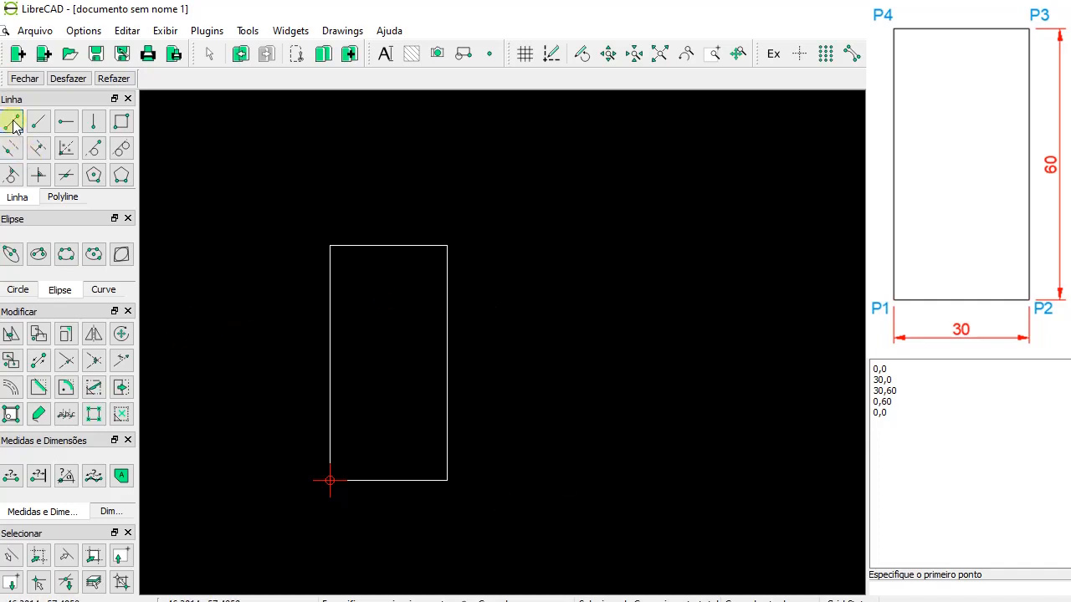
left_click(537, 476)
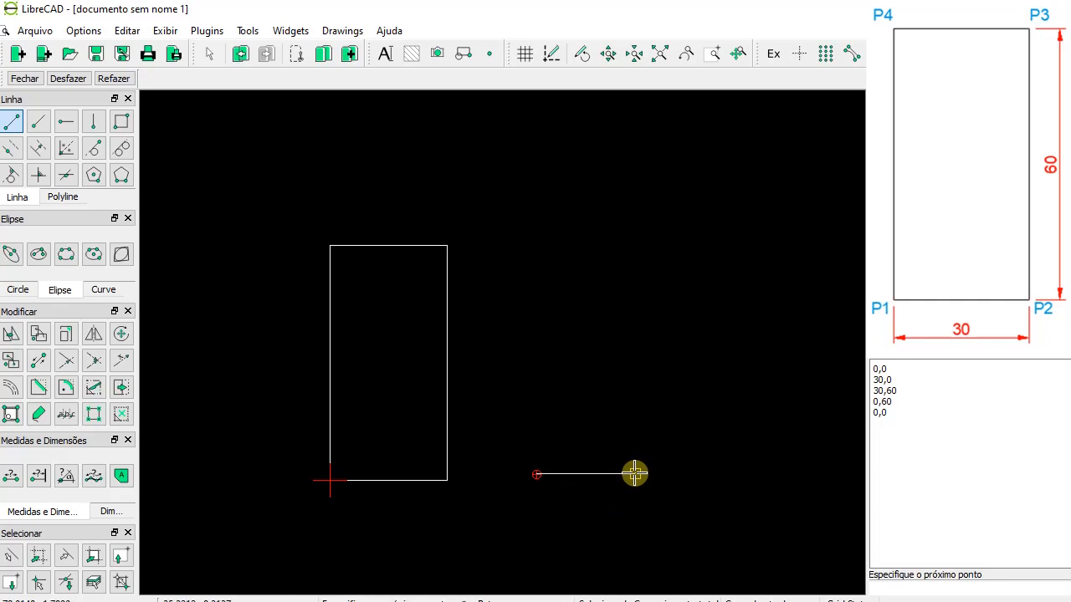
type("@")
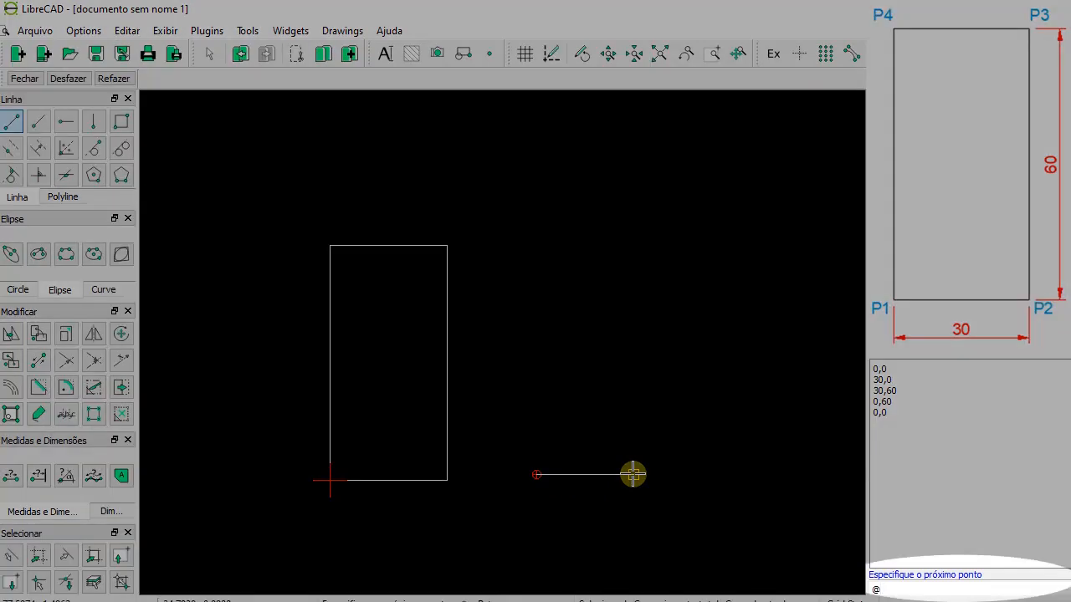
type("30,0")
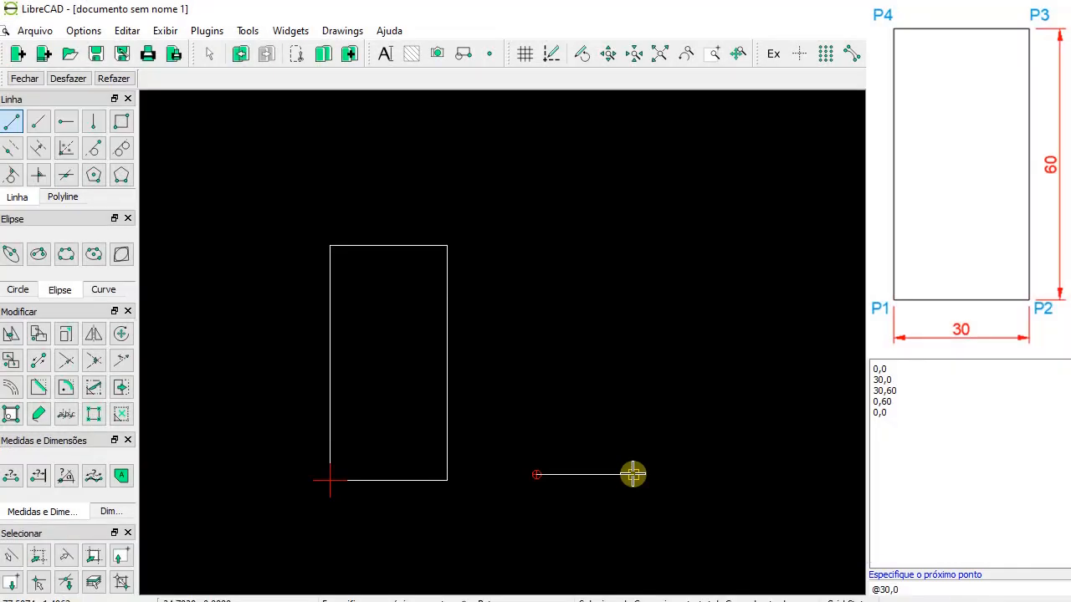
key("Return")
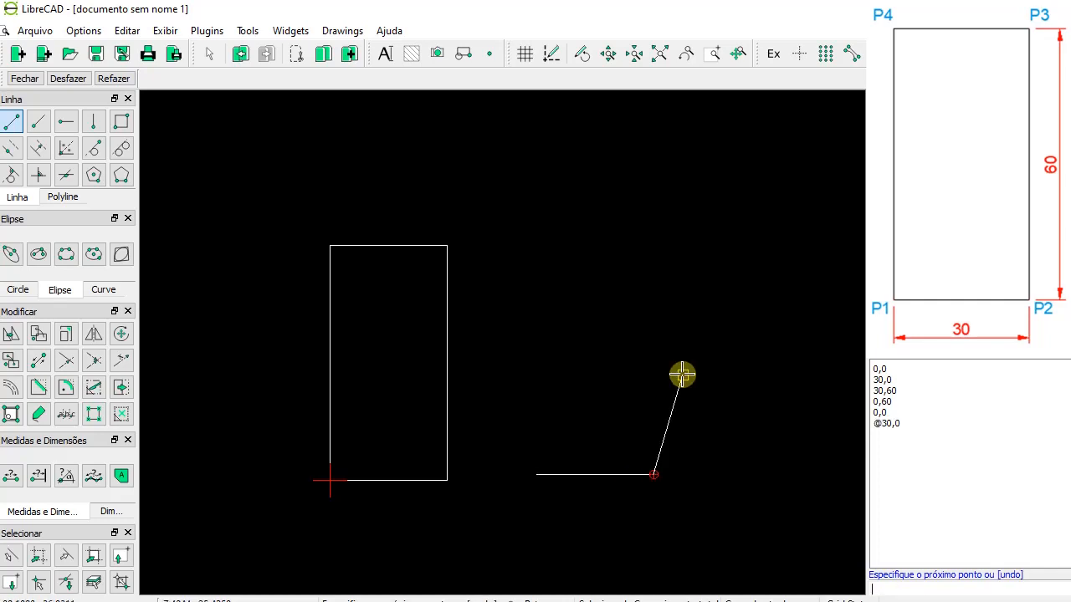
Add the second rectangle's right and top edges with relative coordinates @0,60 and @-30,0.
type("@")
type("0,")
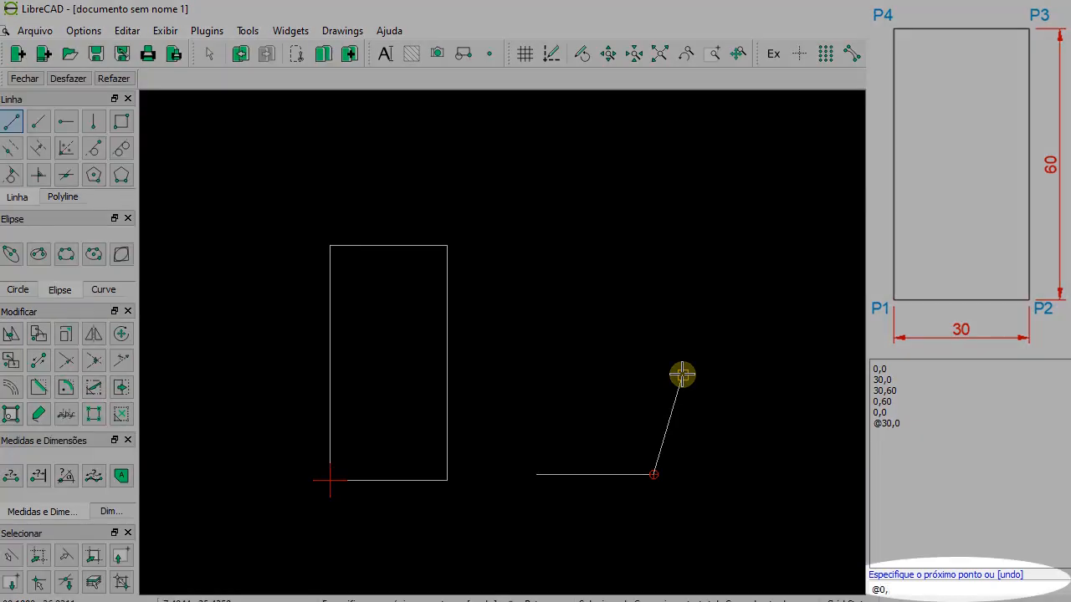
type("60")
key("Return")
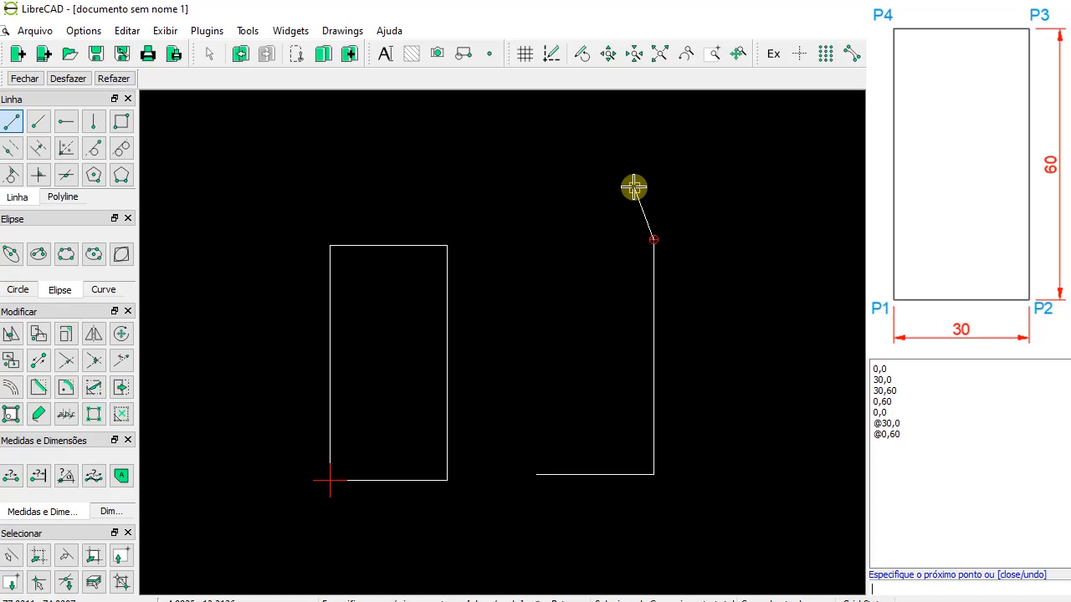
type("@")
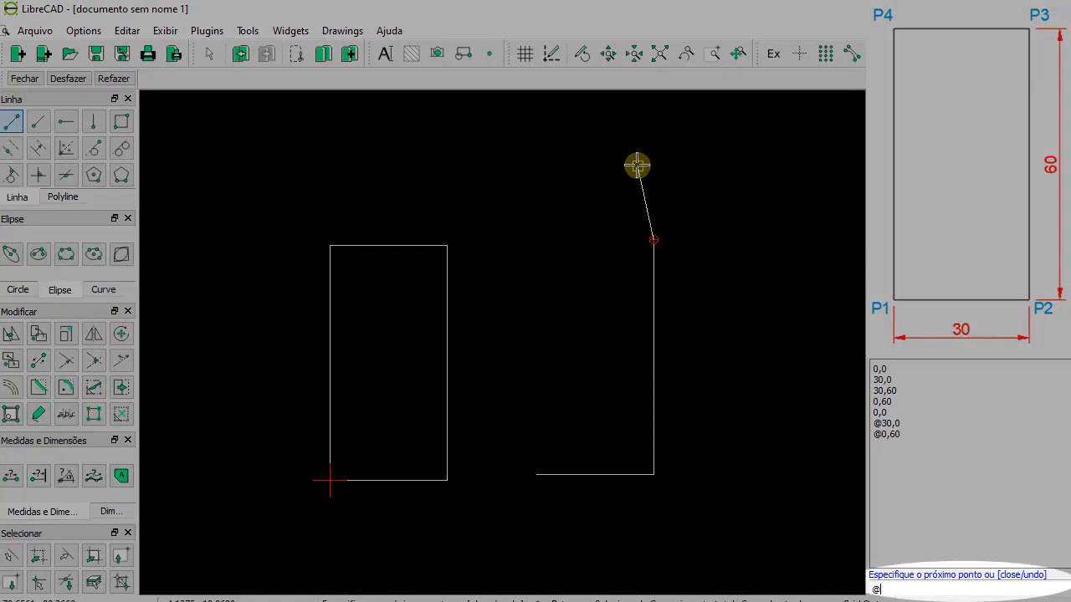
type("-30,0")
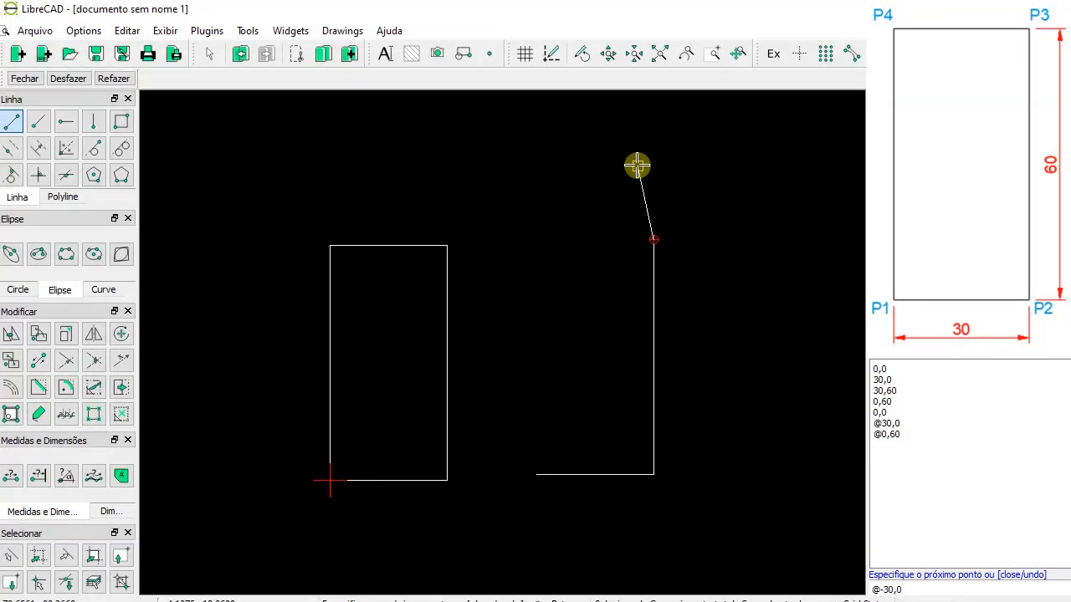
key("Return")
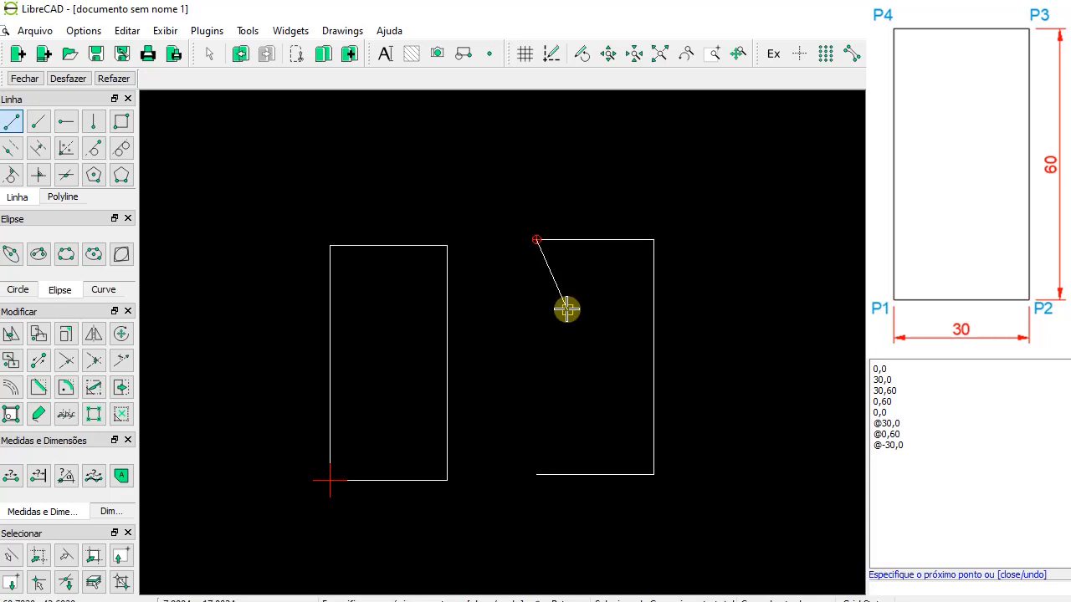
Close the second rectangle by drawing its left edge with relative coordinate @0,-60.
type("@")
type("0,")
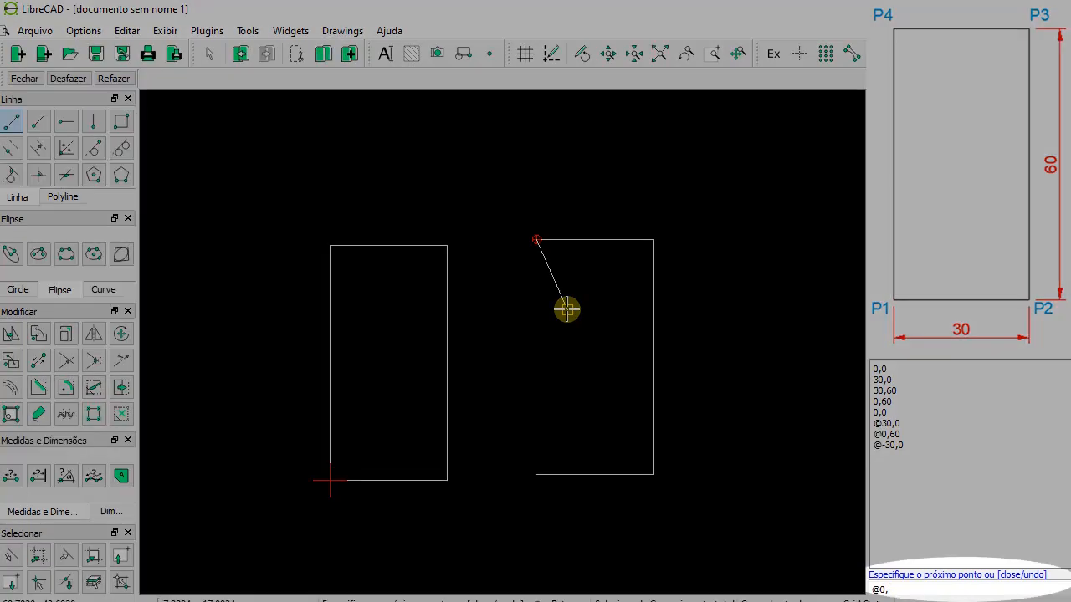
type("-60")
key("Return")
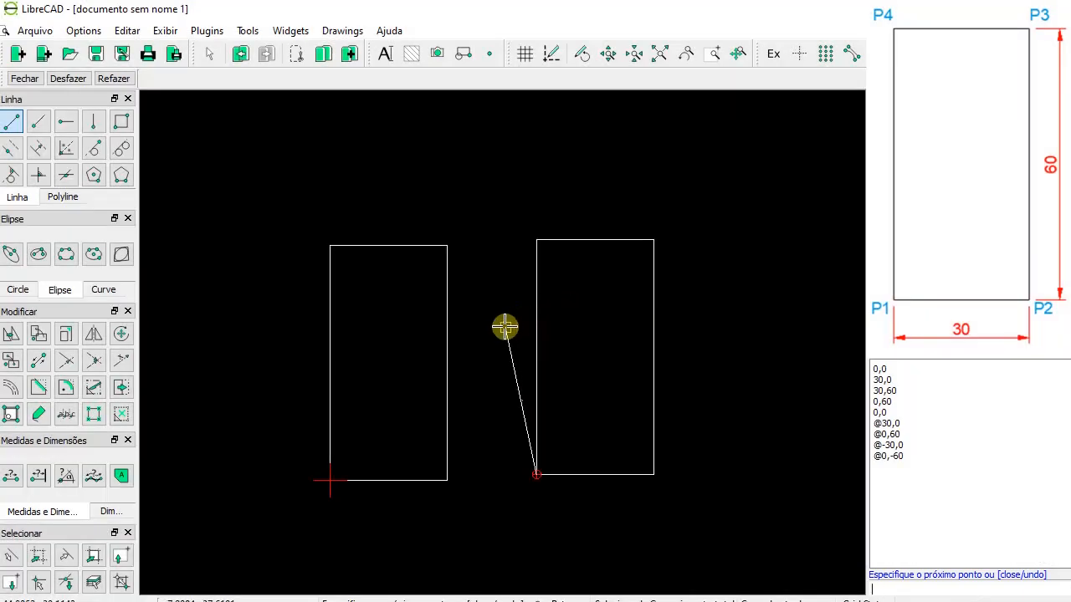